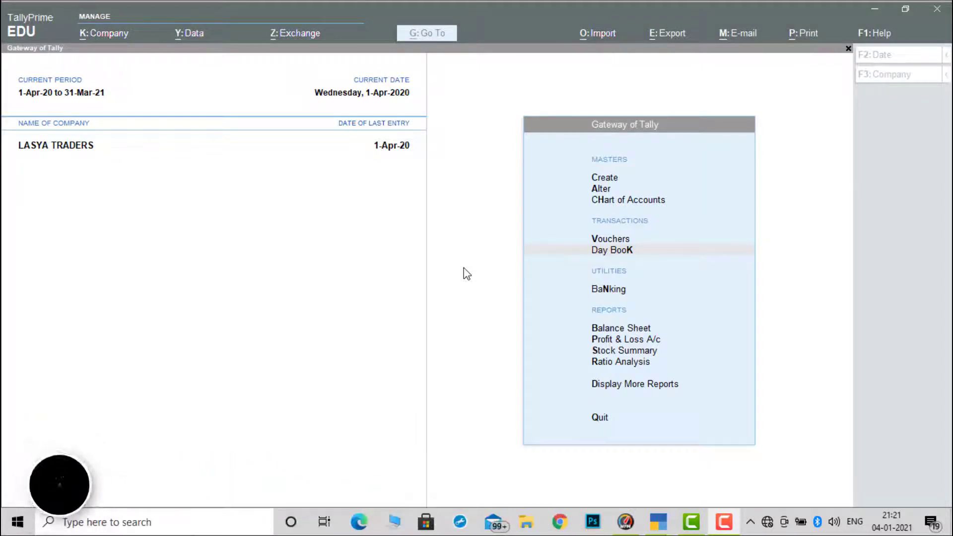
Open the PRIYA TRADERS sales voucher from the Day Book
left_click(644, 255)
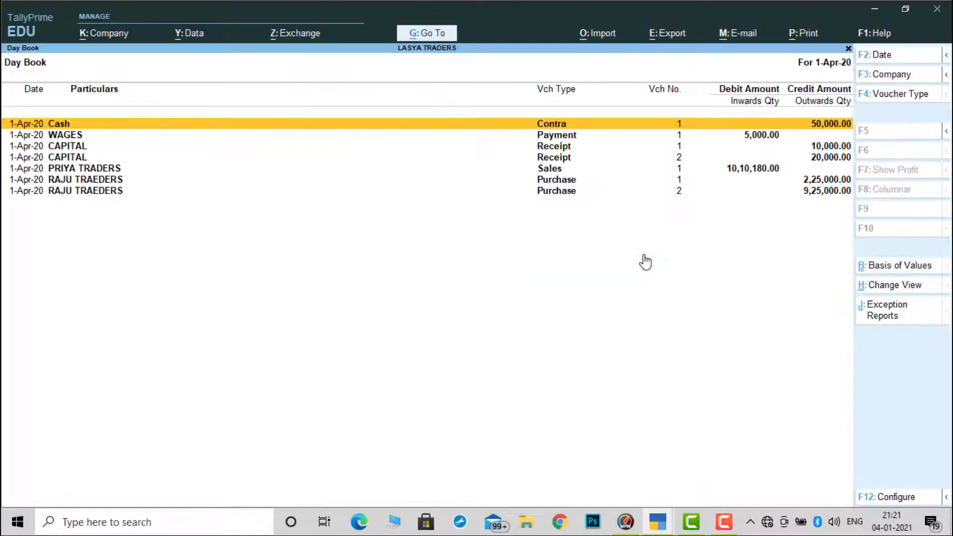
key("Down")
key("Down")
key("Down")
key("Down")
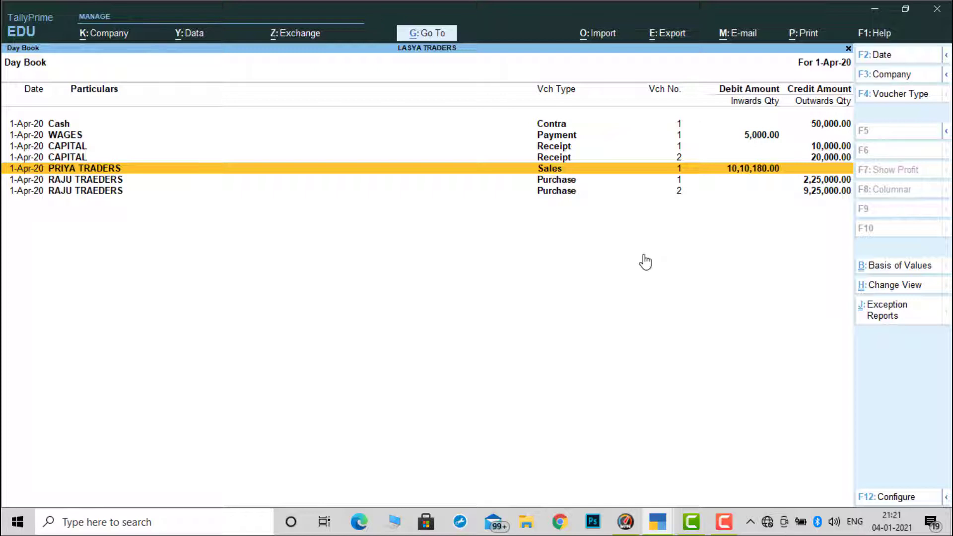
key("Return")
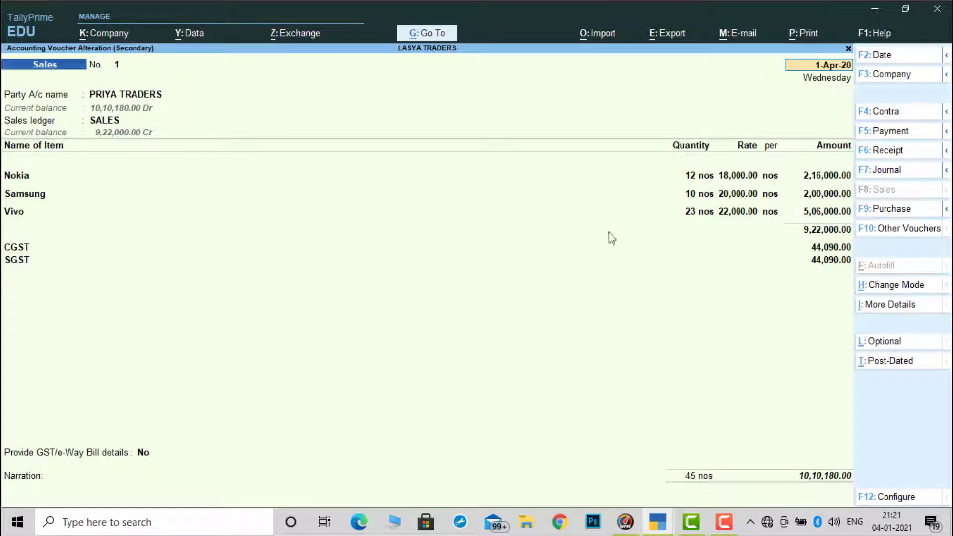
Preview the sales voucher's tax invoice enlarged, look through it from header to declaration, and close the preview
key("ctrl+p")
key("ctrl+p")
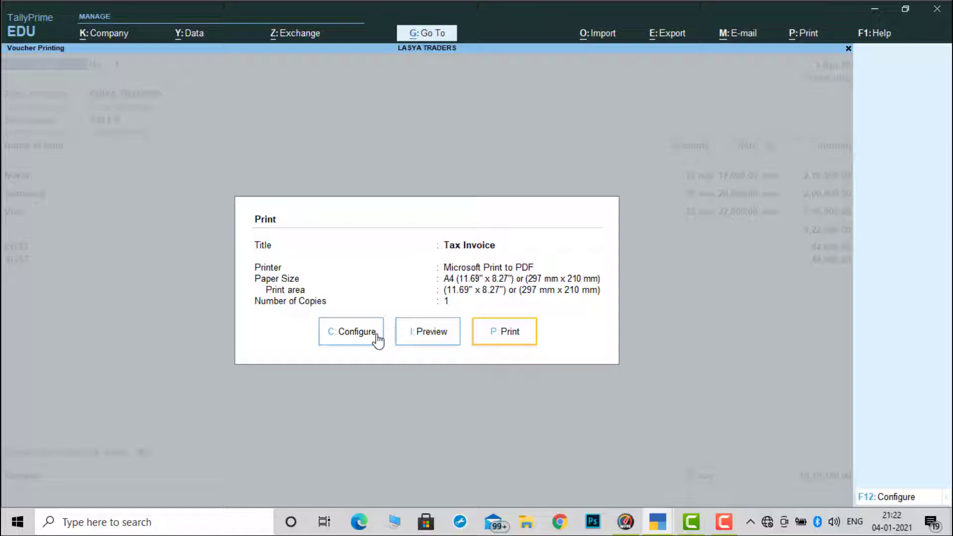
left_click(434, 340)
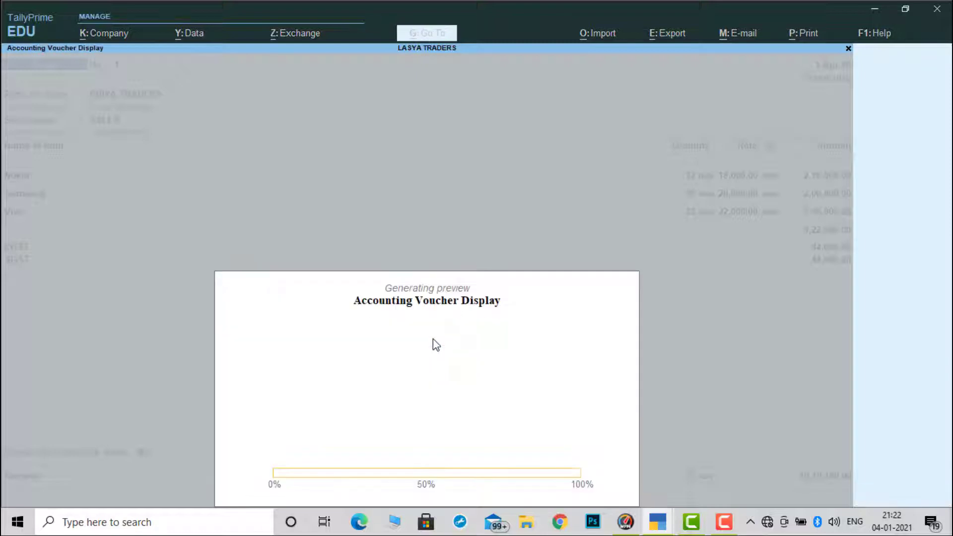
key("alt+z")
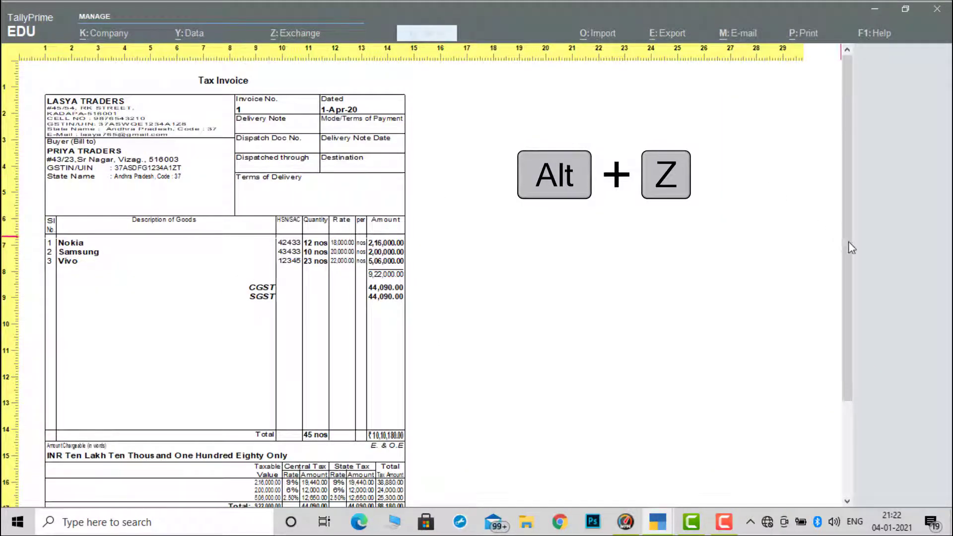
left_click_drag(850, 249, 847, 365)
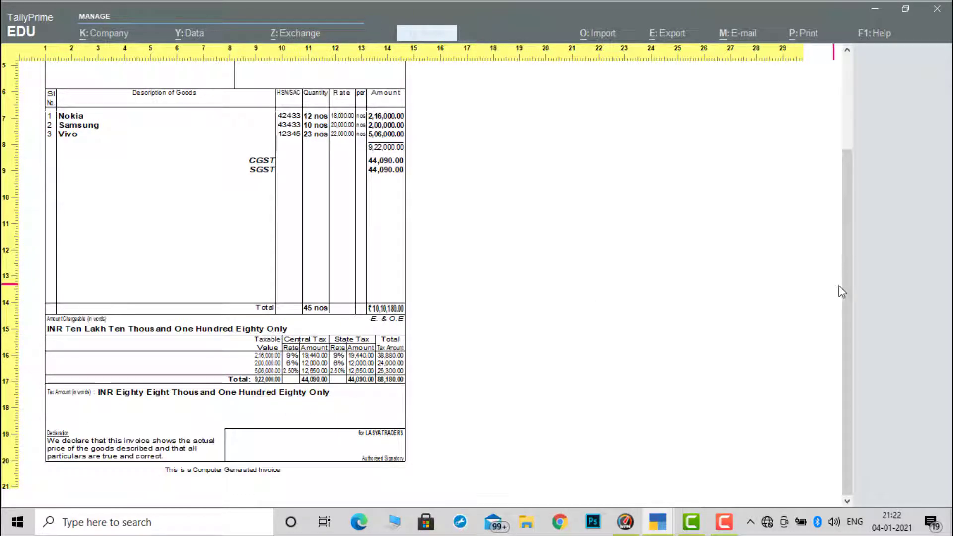
left_click_drag(845, 287, 847, 207)
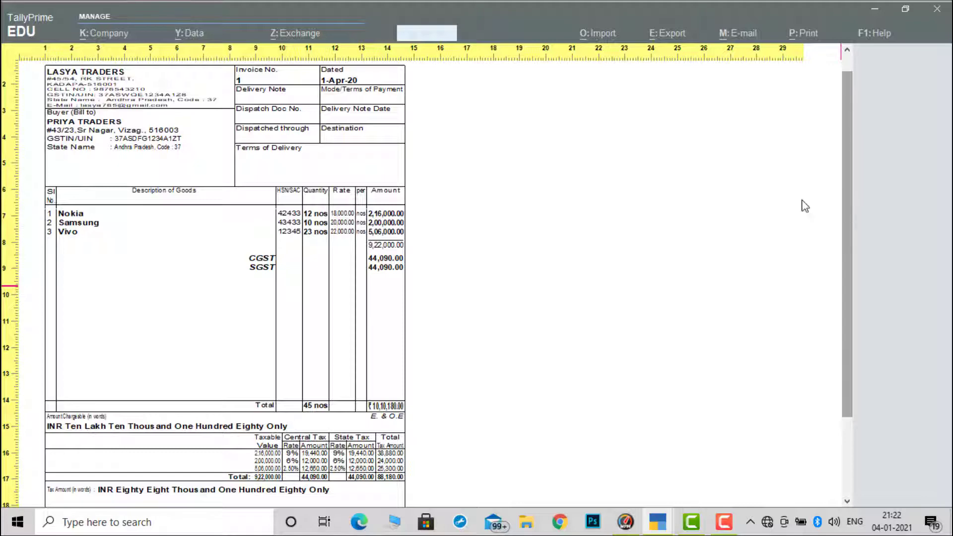
left_click(564, 294)
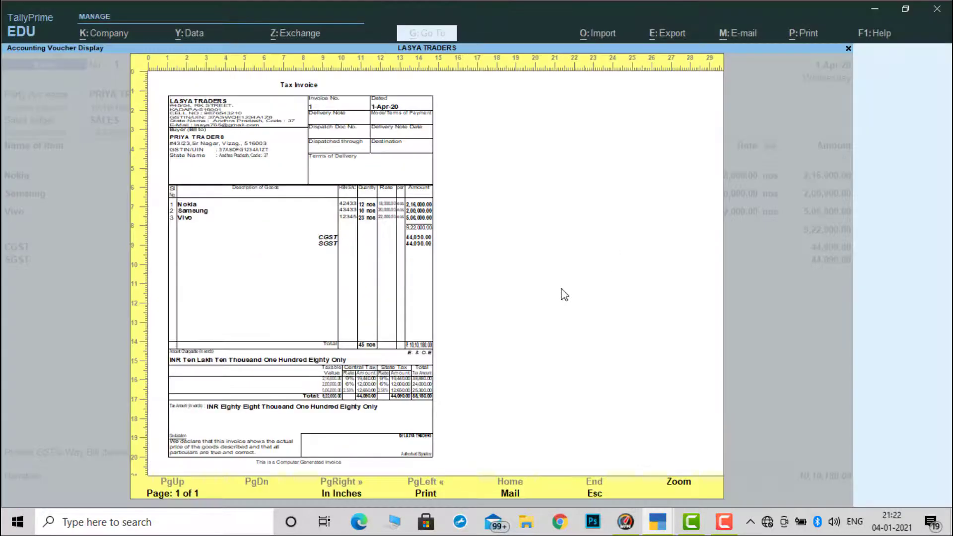
key("Escape")
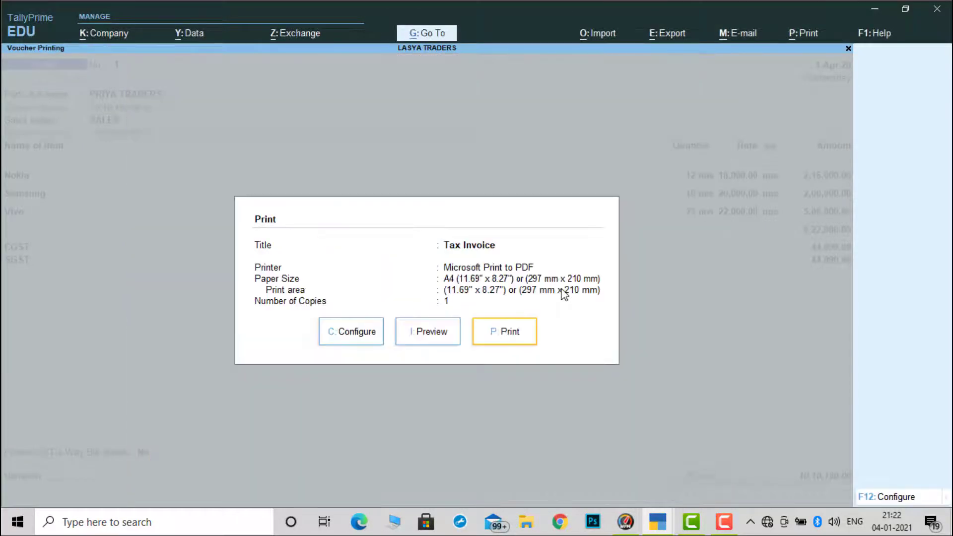
Set Show Customer's Seal and Signature to Yes in the invoice's print configuration
left_click(362, 342)
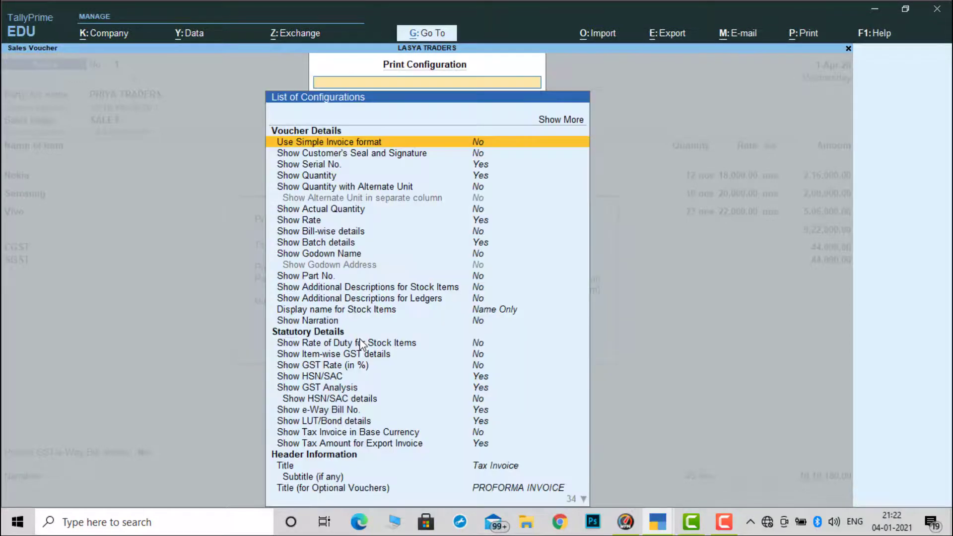
key("Down")
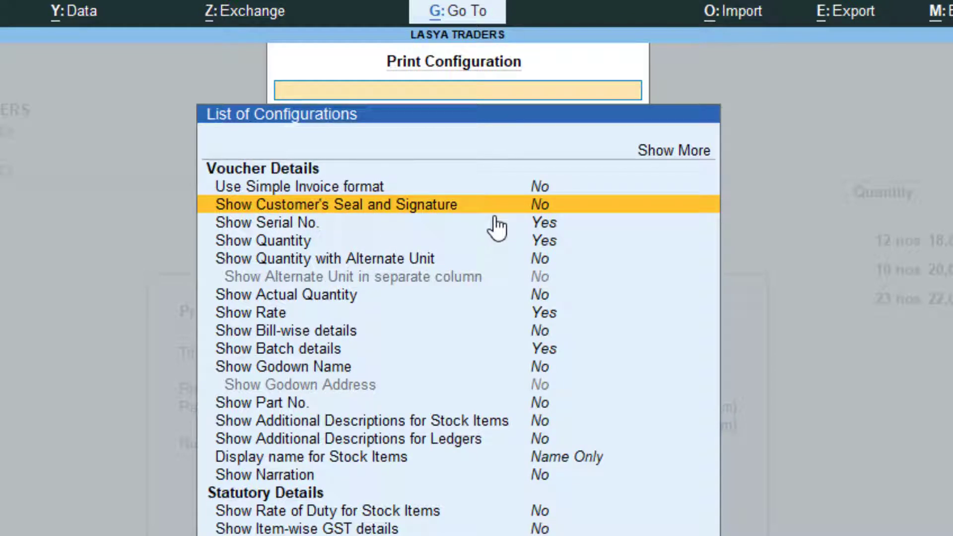
key("Return")
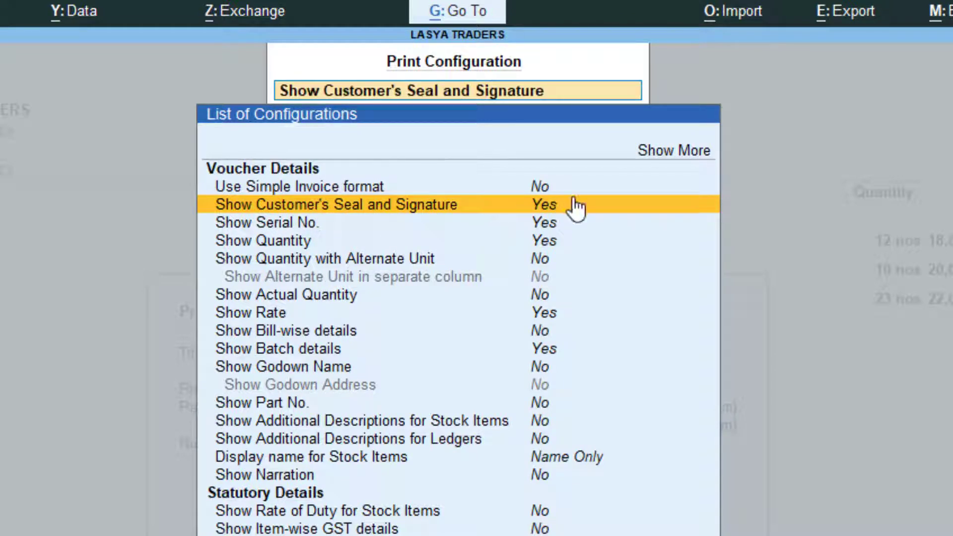
Set Show Bank details to Yes among the Company Details of the invoice's print configuration
key("Down")
key("Down")
key("Down")
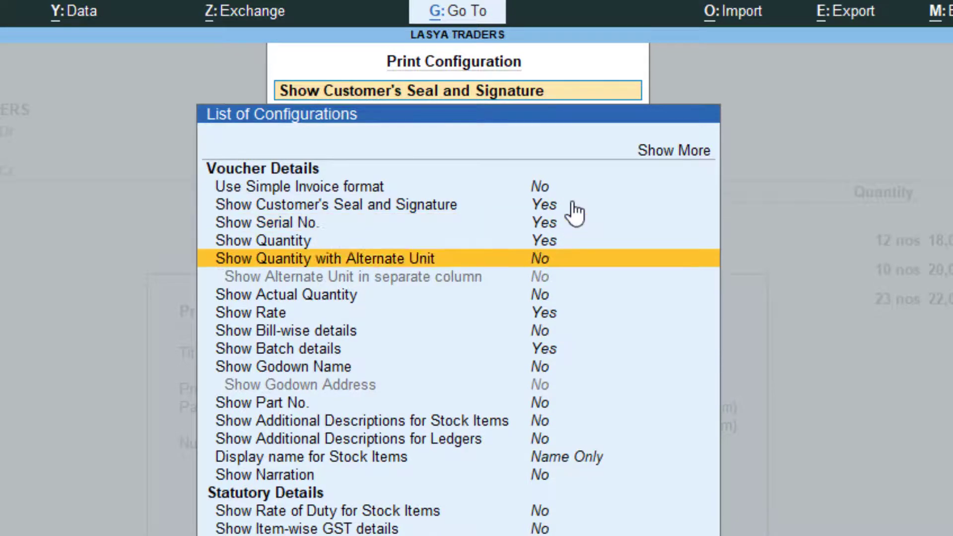
key("Down")
key("Down")
key("Down")
key("Down")
key("Down")
key("Down")
key("Down")
key("Down")
key("Down")
key("Down")
key("Down")
key("Down")
key("Down")
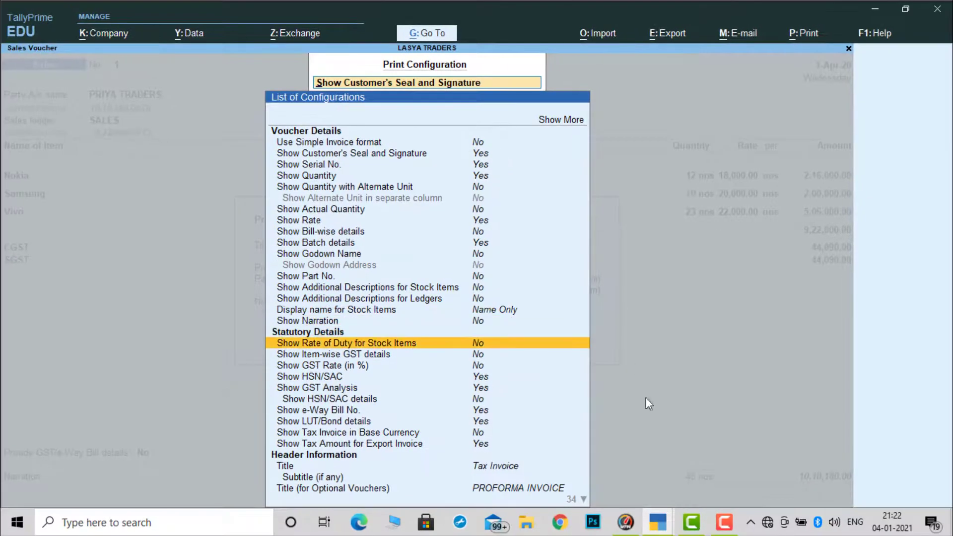
key("Down")
key("Down")
key("Down")
key("Down")
key("Down")
key("Down")
key("Down")
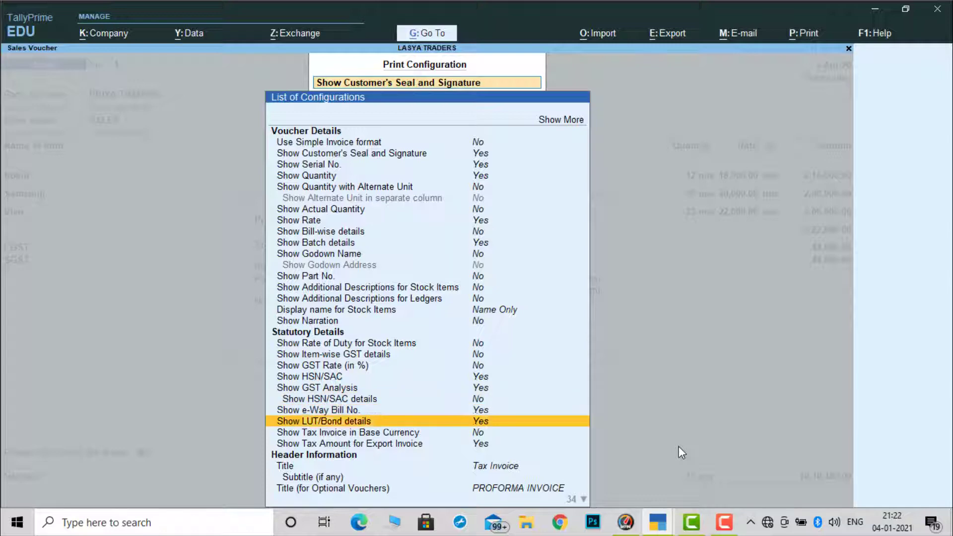
key("Down")
key("Down")
key("Down")
key("Down")
key("Down")
key("Down")
key("Down")
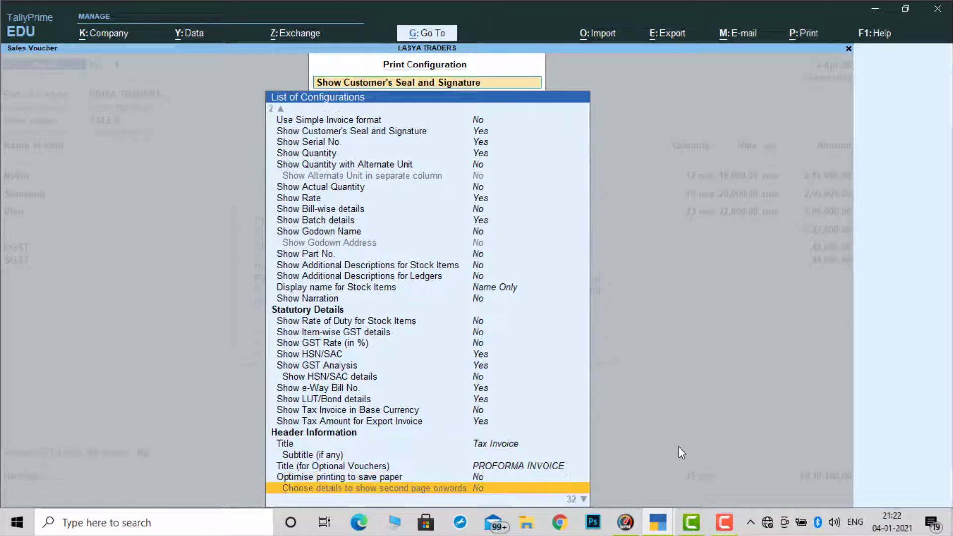
key("Down")
key("Down")
key("Down")
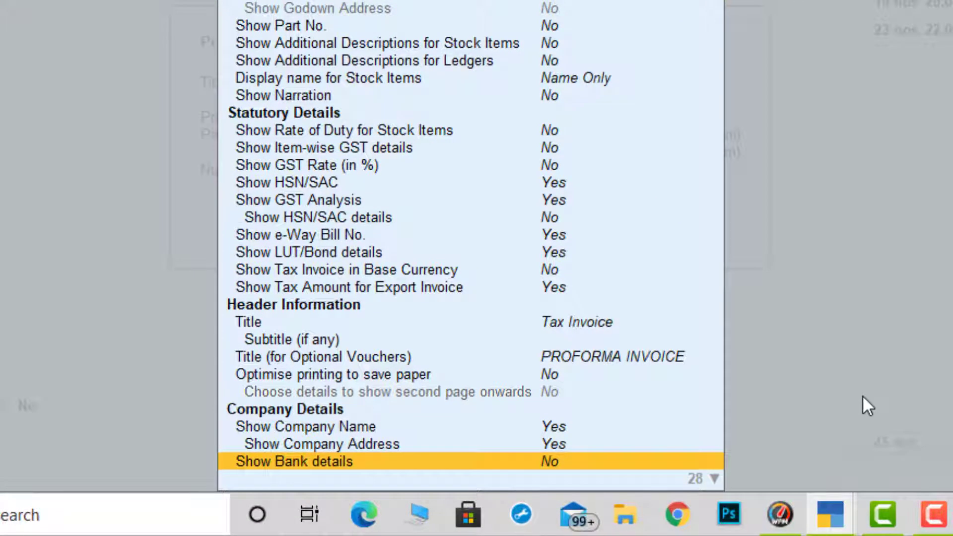
key("Down")
key("Up")
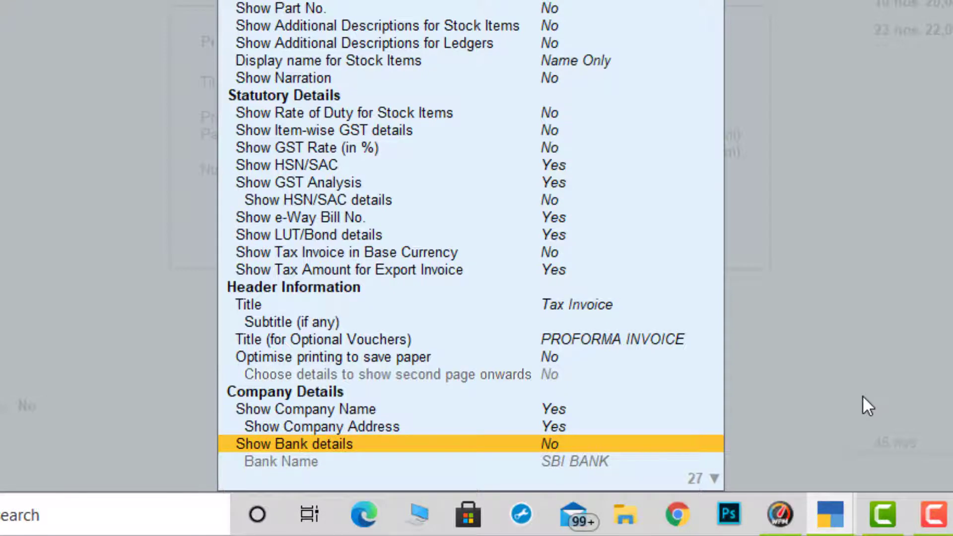
key("y")
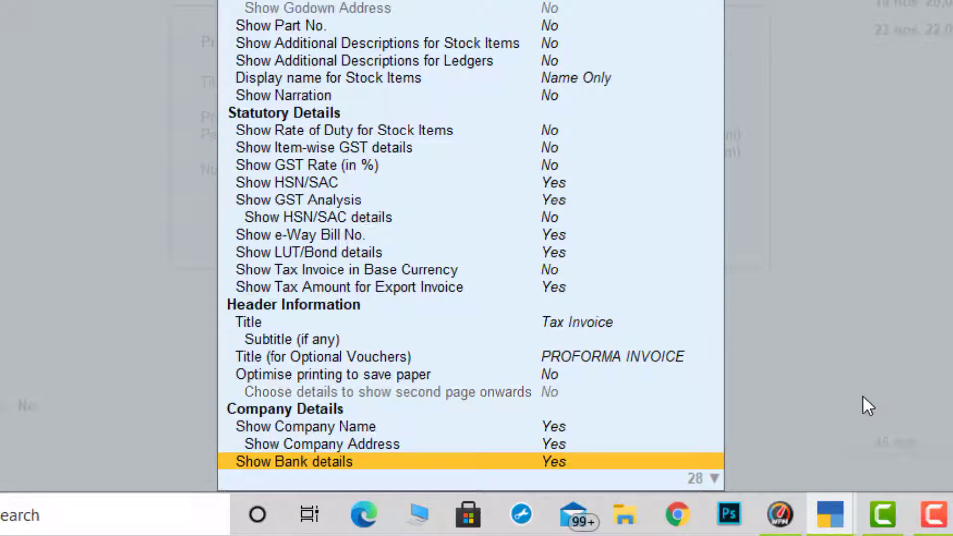
key("ctrl+a")
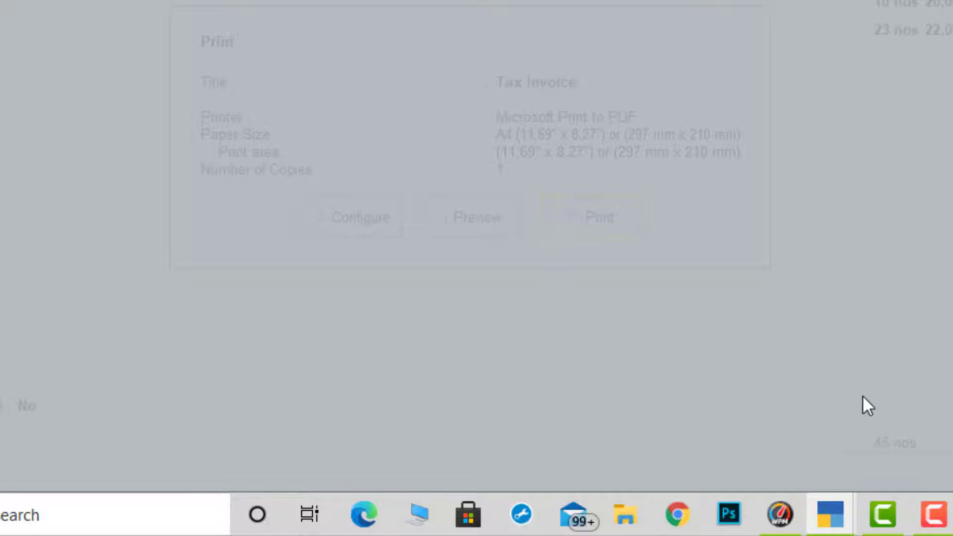
key("c")
key("Down")
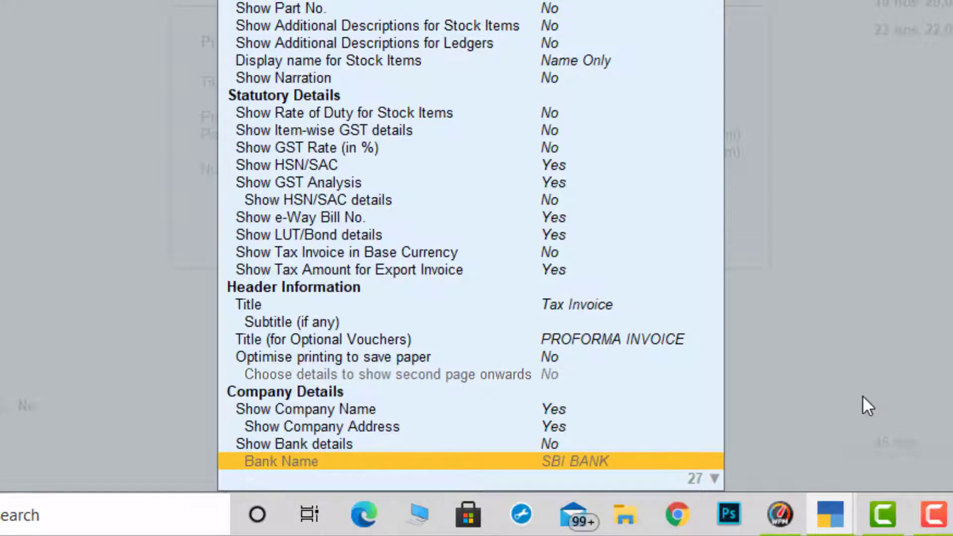
key("Up")
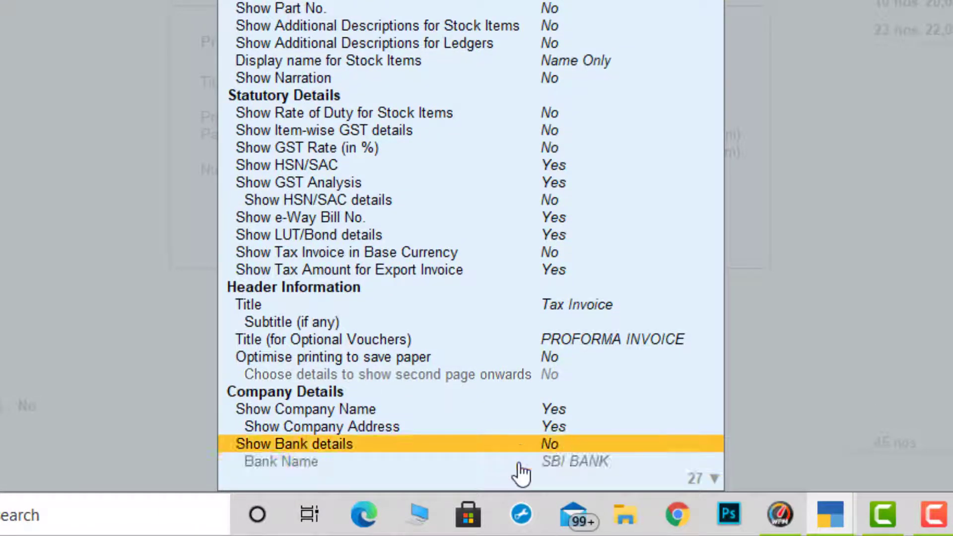
key("Return")
Choose SBI BANK as the bank name for the invoice's company bank details
key("Down")
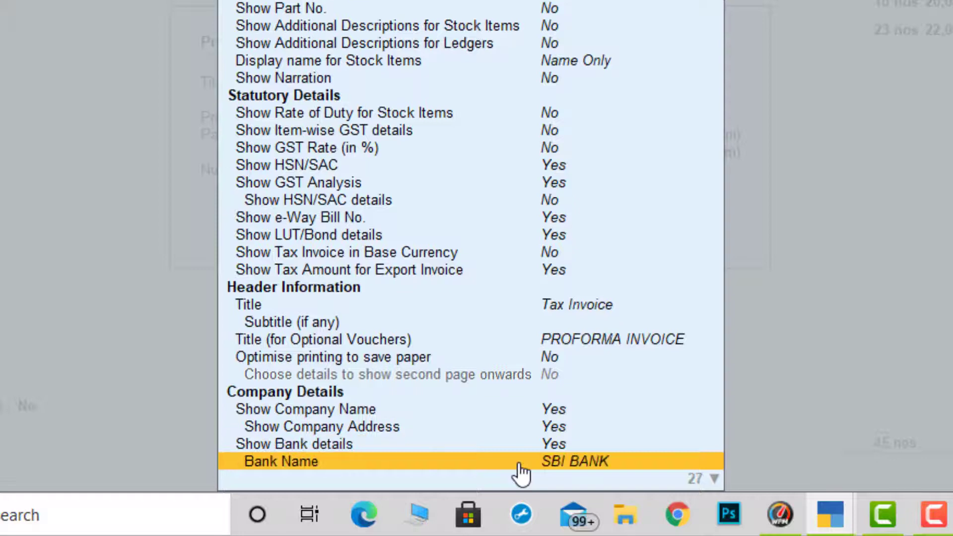
key("Return")
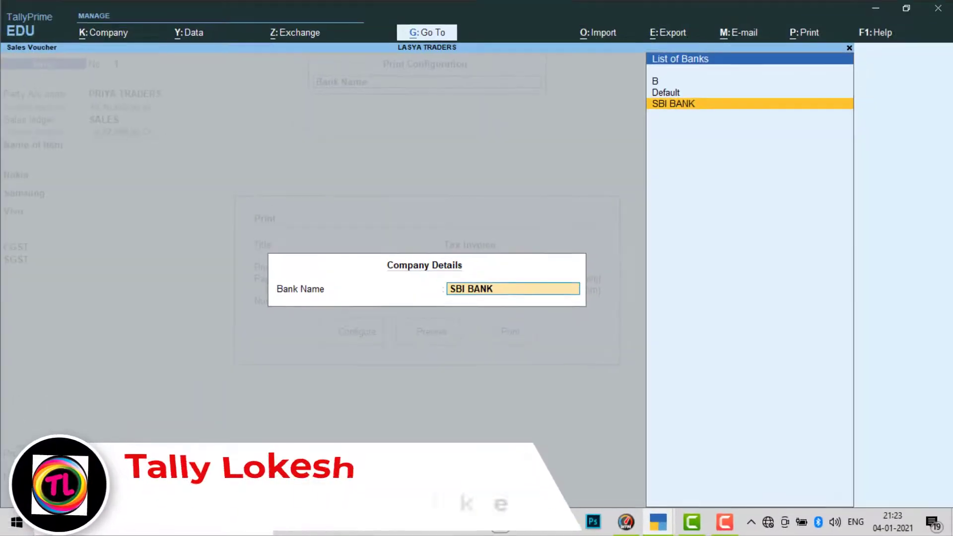
key("Up")
key("Up")
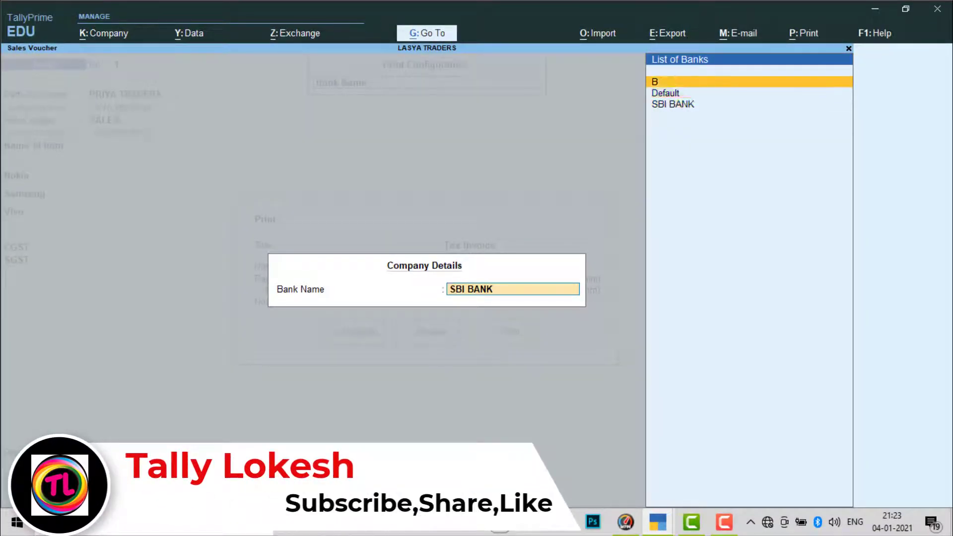
key("Down")
key("Down")
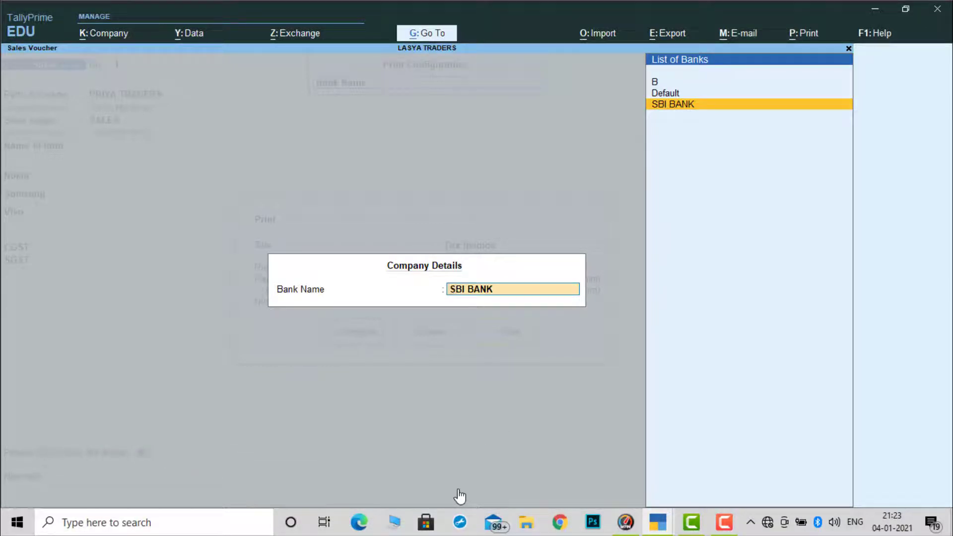
key("Return")
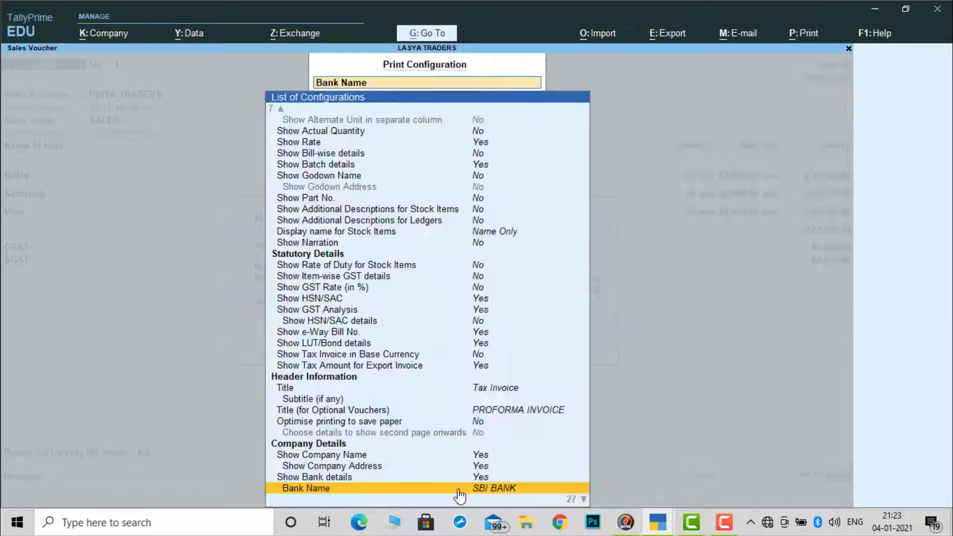
Review the remaining Company Details options below the bank name and leave the print configuration
key("Down")
key("Down")
key("Down")
key("Down")
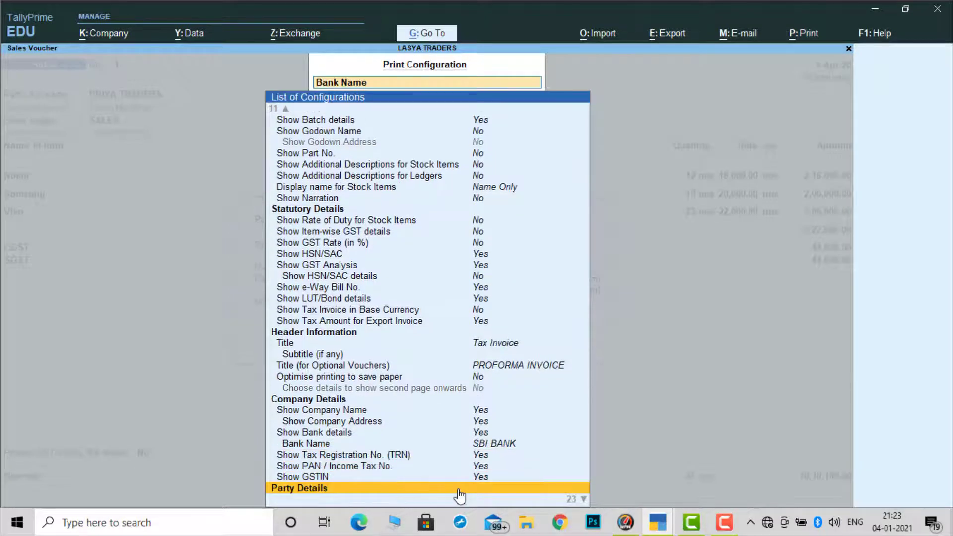
key("Up")
key("Up")
key("Up")
key("Up")
key("Escape")
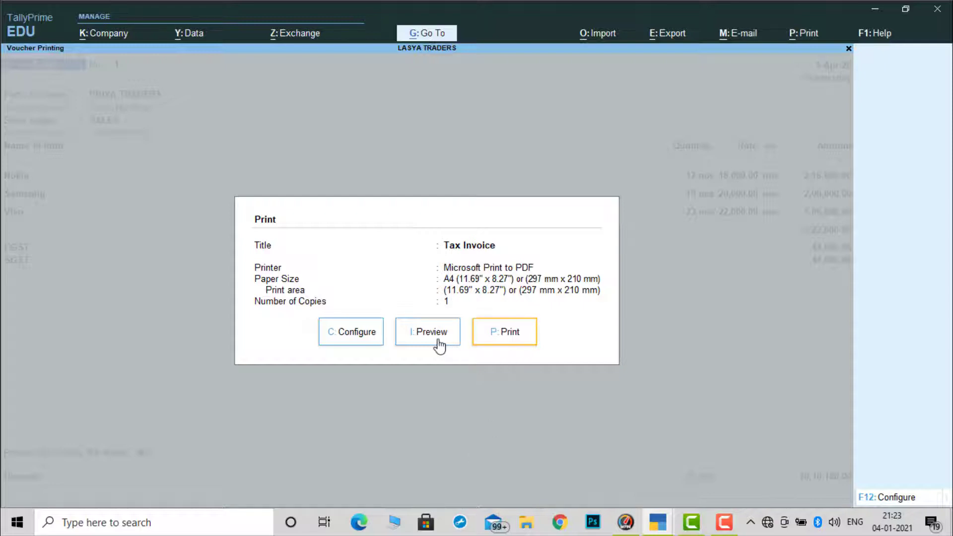
Preview the tax invoice enlarged and examine its company bank details and customer's seal and signature sections
left_click(439, 343)
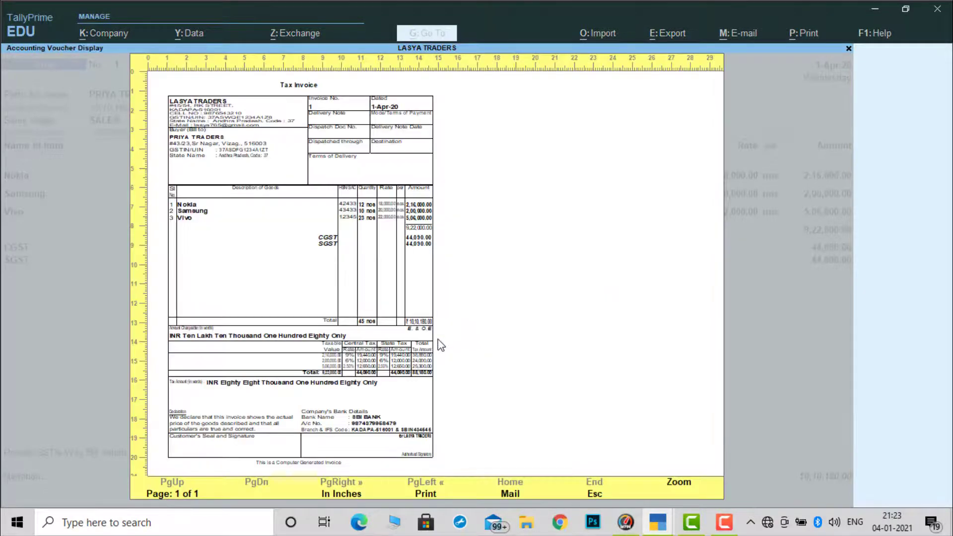
left_click(441, 346)
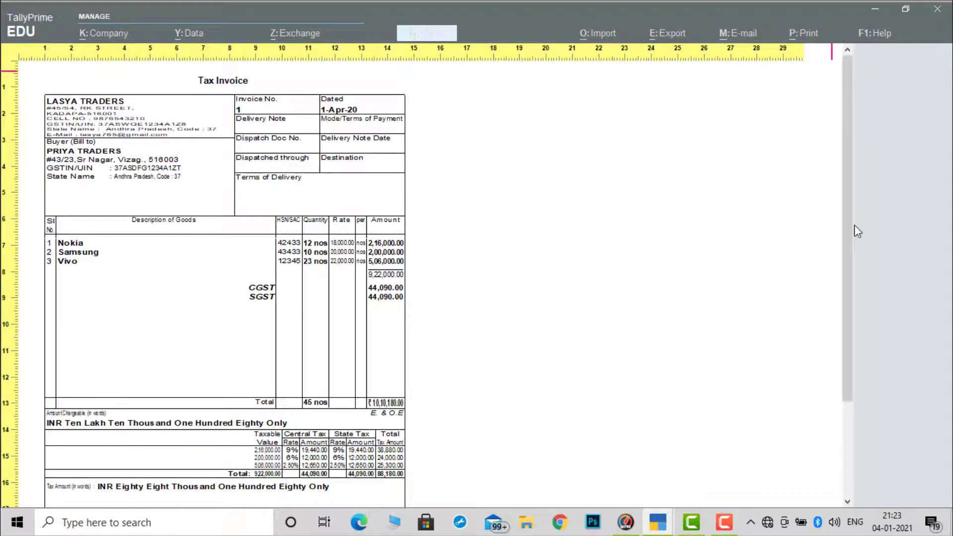
scroll(848, 235, "down", 1)
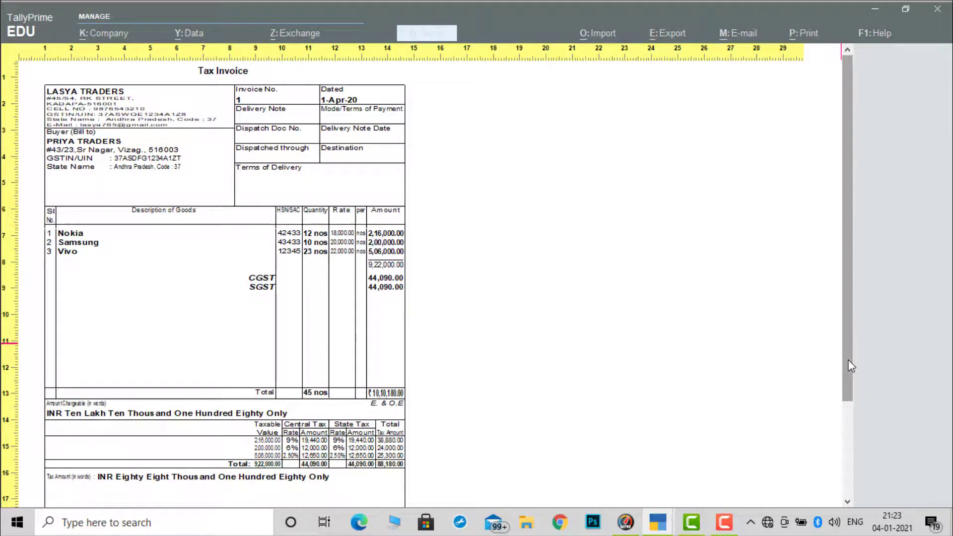
left_click_drag(847, 375, 847, 466)
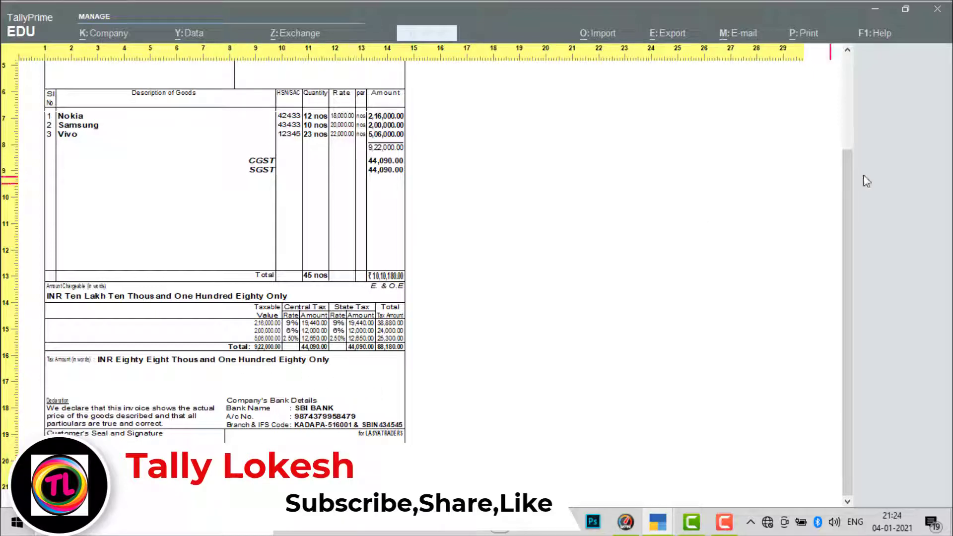
left_click_drag(850, 248, 842, 161)
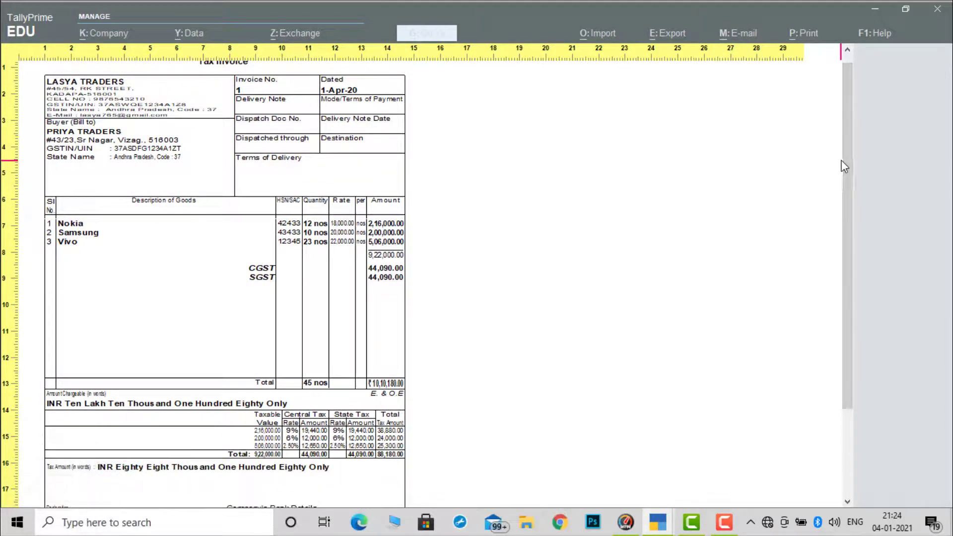
Close the tax invoice preview and its print settings to return to the sales voucher
left_click_drag(848, 163, 854, 108)
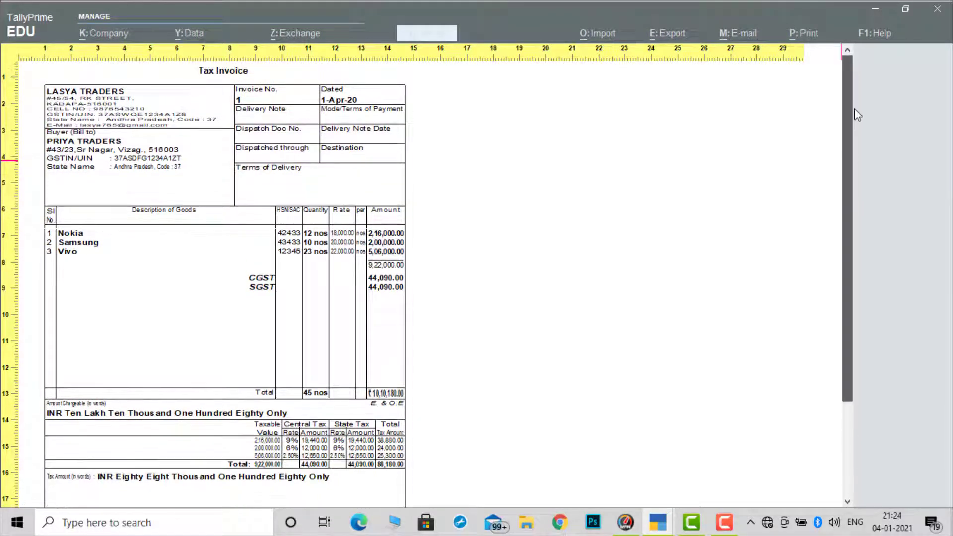
left_click(494, 286)
key("Escape")
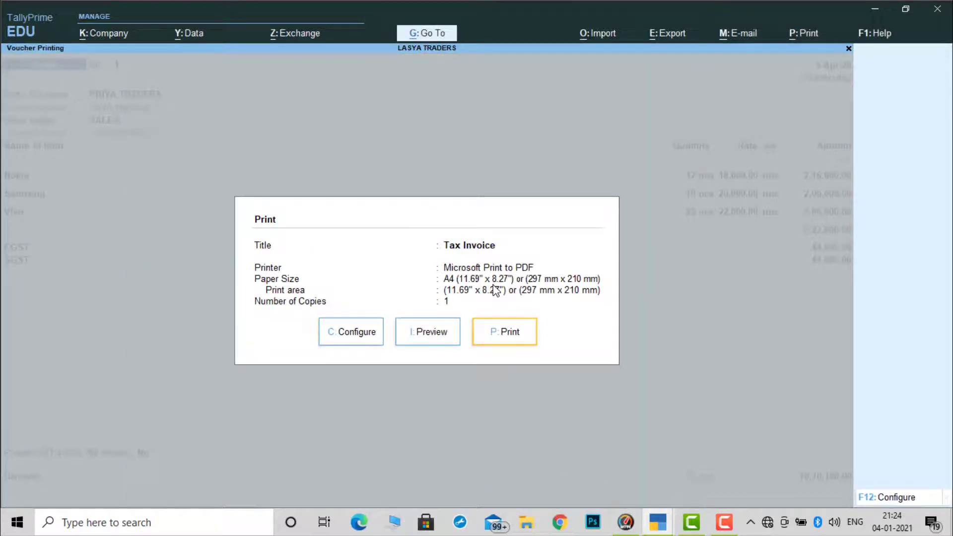
key("Escape")
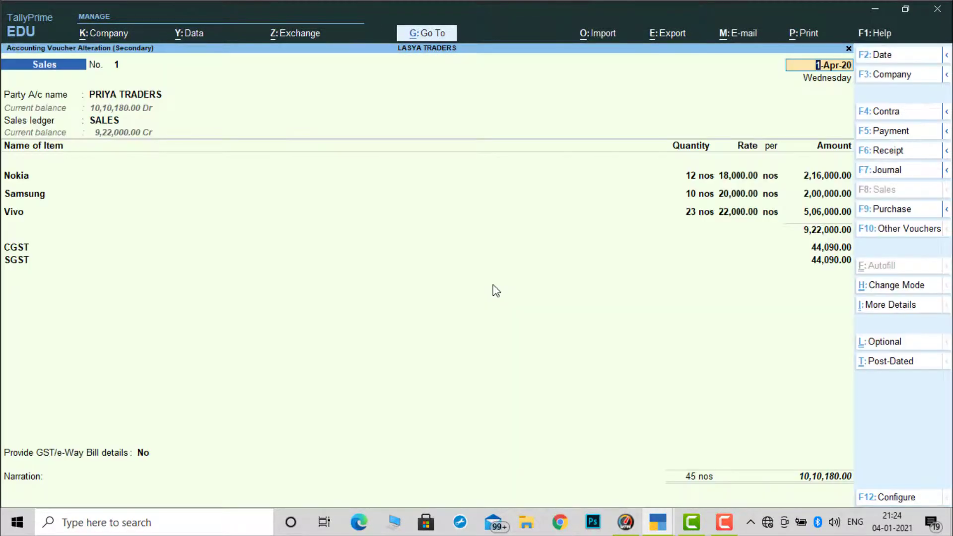
Quit the sales voucher alteration without saving and go back to the Gateway of Tally
key("BackSpace")
key("Escape")
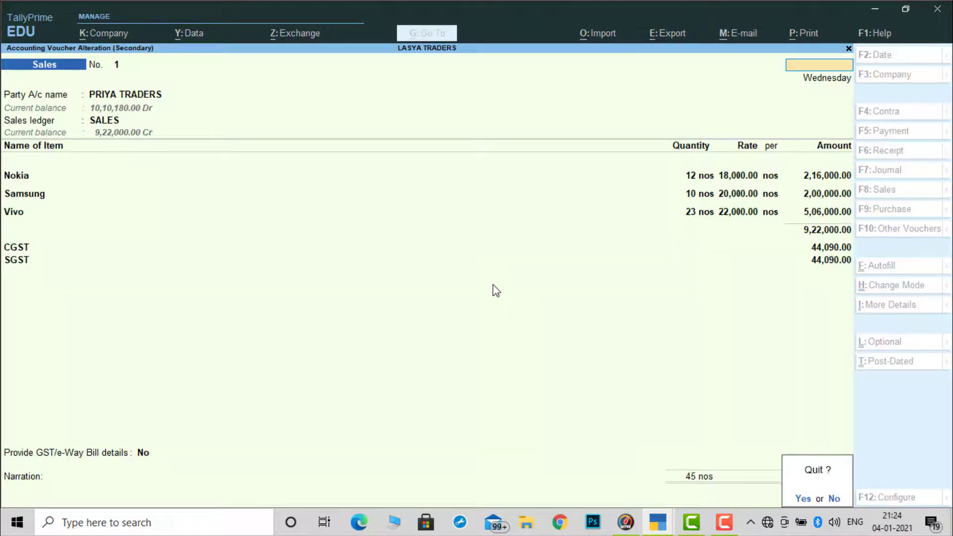
key("y")
key("Escape")
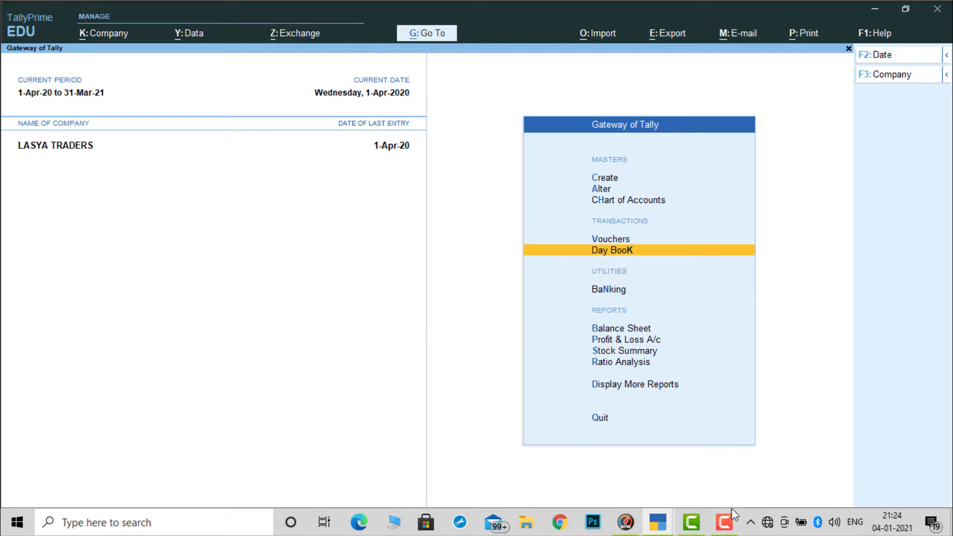
left_click(724, 522)
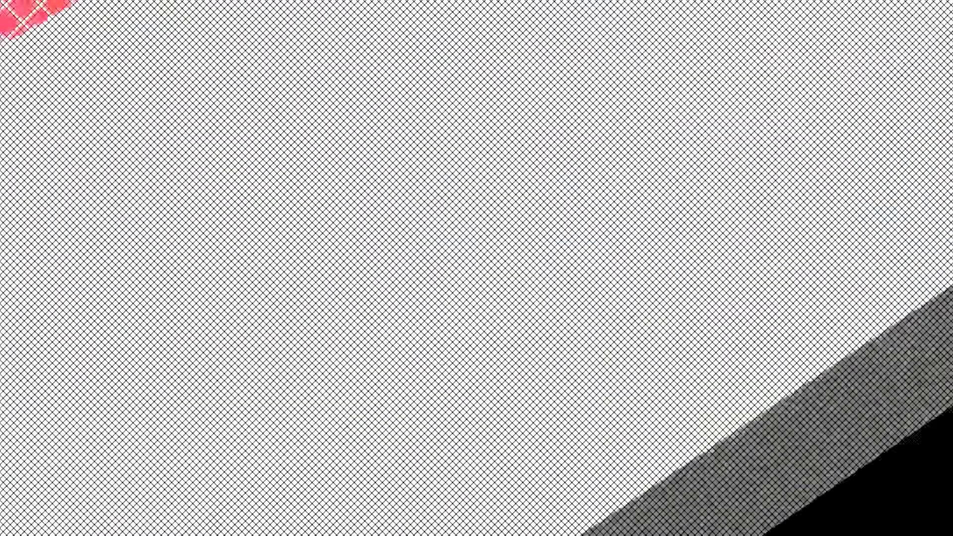